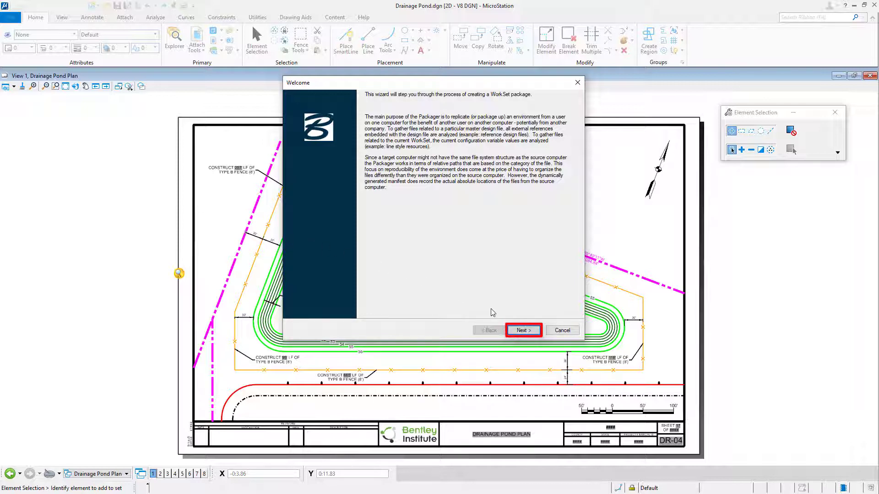
- Name the package CAC Retail Site Development and describe it as "Design data for the Crill Avenue Commons Retail Development site project"
{"action": "left_click", "coordinate": [531, 333]}
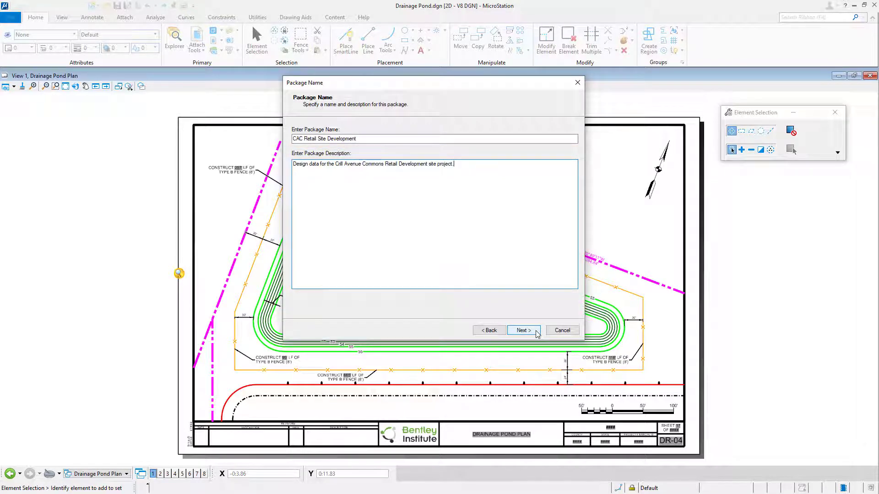
{"action": "left_click", "coordinate": [524, 331]}
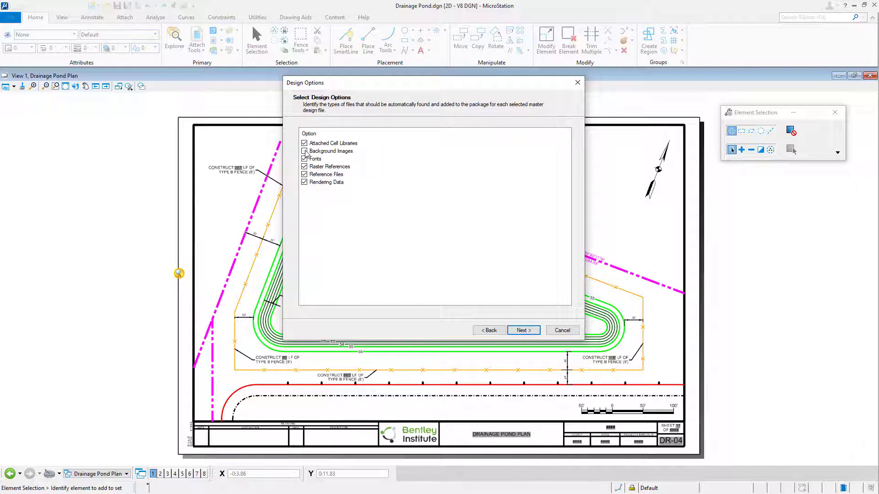
- Exclude Background Images, Fonts and Rendering Data from the file types gathered for each master design, and accept the design options
{"action": "left_click", "coordinate": [305, 151]}
{"action": "left_click", "coordinate": [304, 159]}
{"action": "left_click", "coordinate": [305, 183]}
{"action": "left_click", "coordinate": [531, 332]}
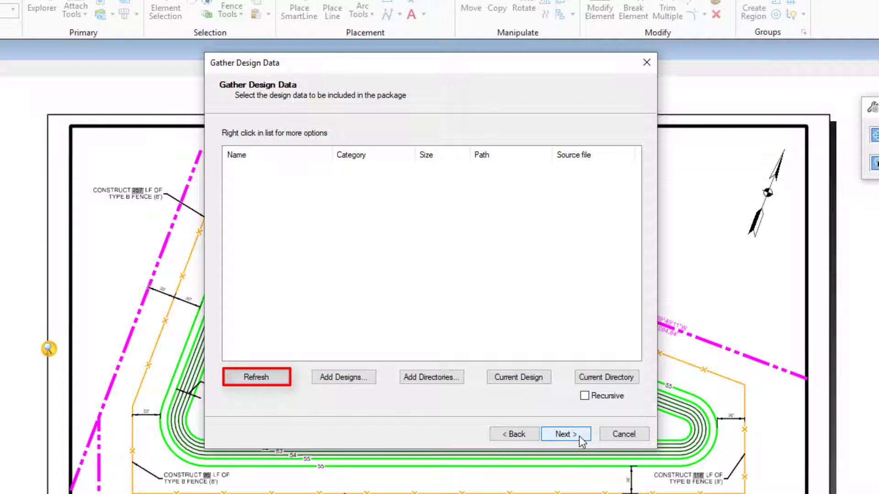
- Add the current design and the current directory's files to the package's design data, and accept the list
{"action": "left_click", "coordinate": [538, 382]}
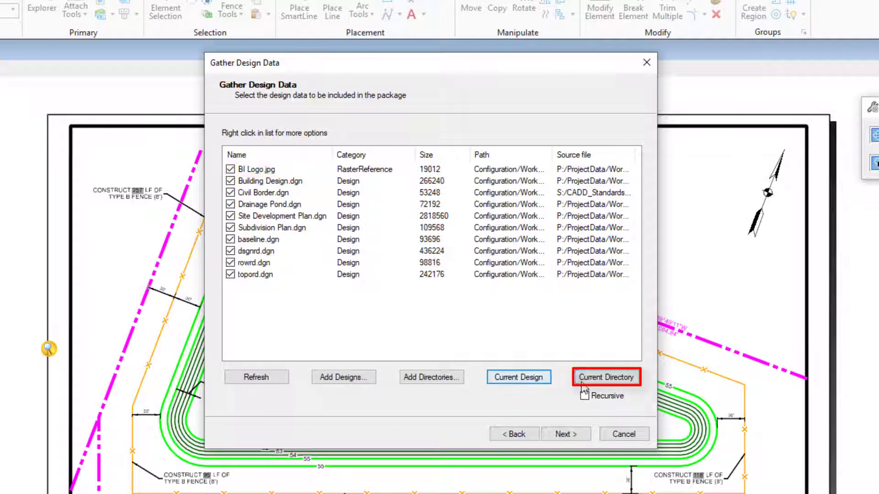
{"action": "left_click", "coordinate": [608, 382]}
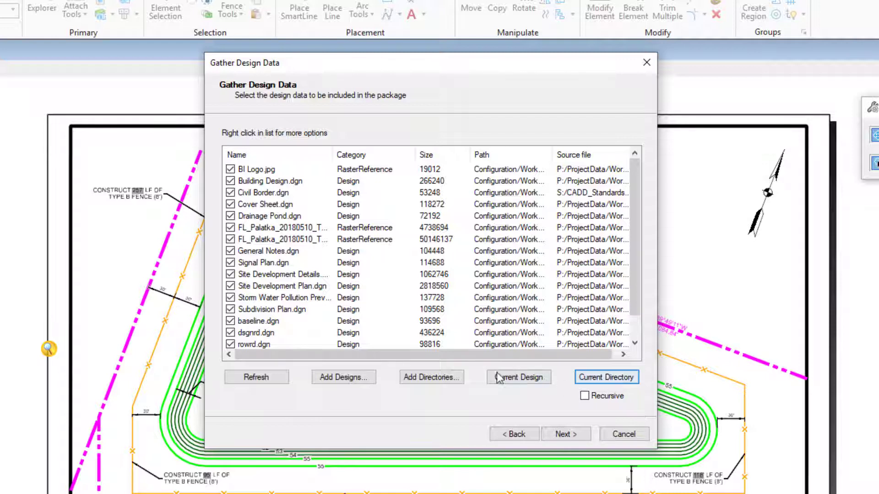
{"action": "right_click", "coordinate": [273, 262]}
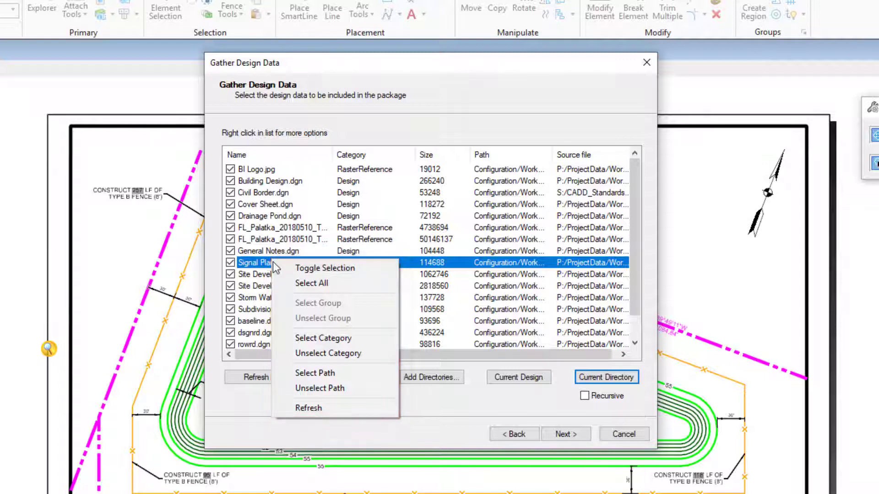
{"action": "left_click", "coordinate": [474, 429]}
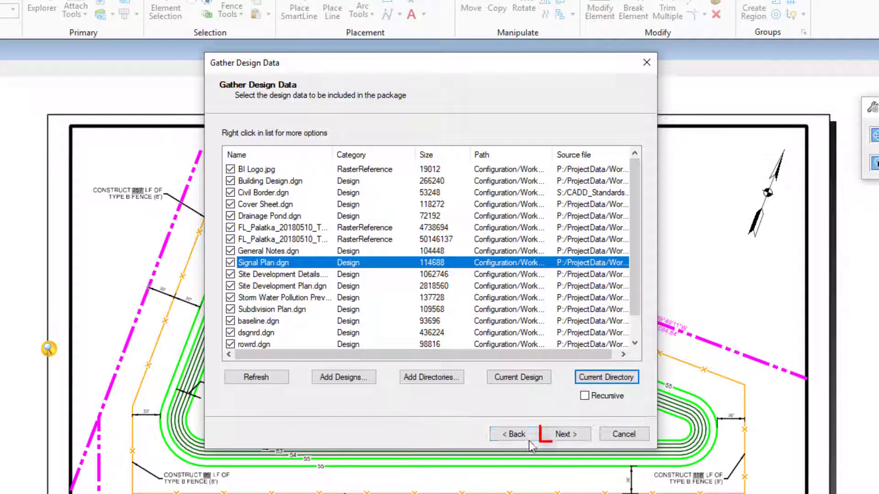
{"action": "left_click", "coordinate": [589, 438]}
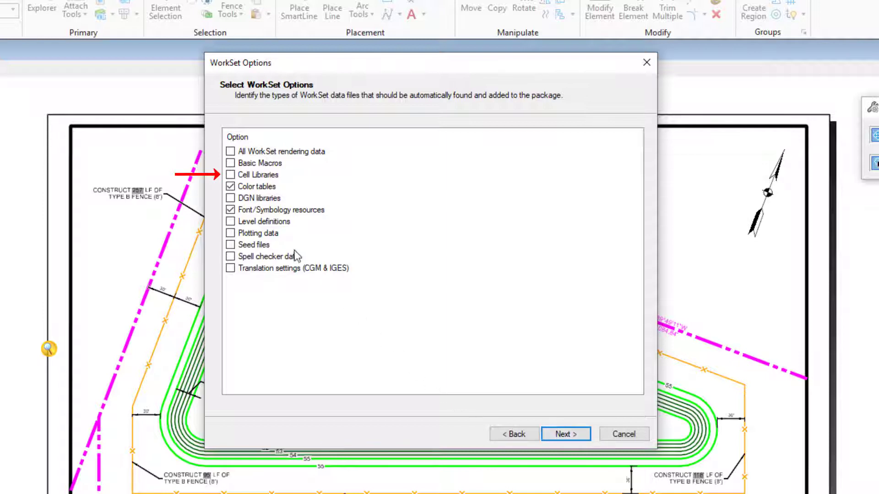
- Include Cell Libraries, DGN libraries, Plotting data and Seed files in the WorkSet data, and exclude Color tables and Font/Symbology resources
{"action": "left_click", "coordinate": [231, 175]}
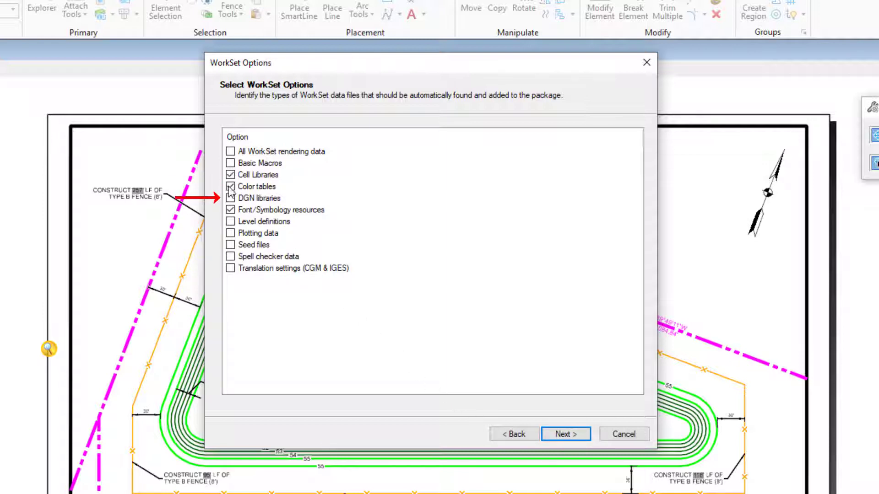
{"action": "left_click", "coordinate": [230, 186]}
{"action": "left_click", "coordinate": [230, 198]}
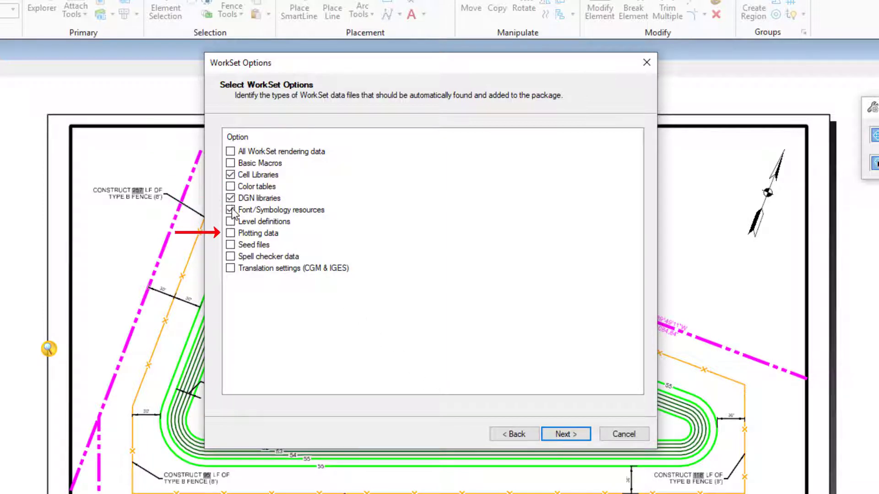
{"action": "left_click", "coordinate": [230, 210]}
{"action": "left_click", "coordinate": [231, 233]}
{"action": "left_click", "coordinate": [231, 245]}
{"action": "left_click", "coordinate": [580, 437]}
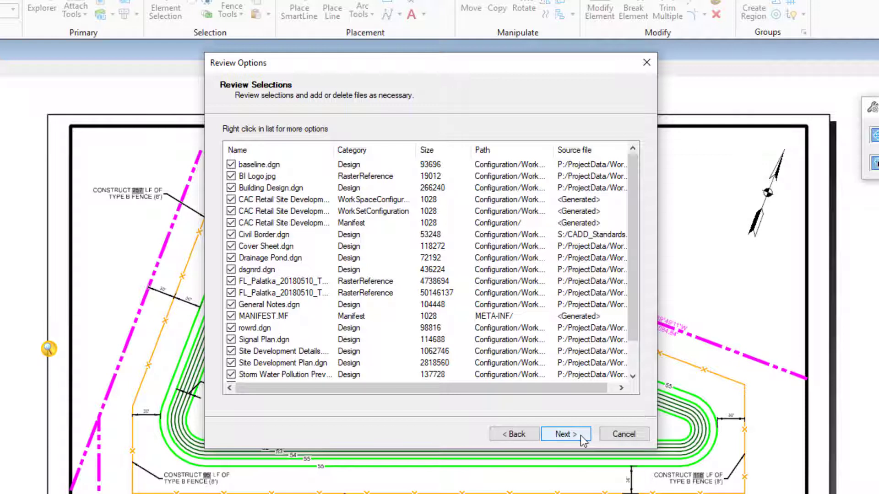
- Add General Notes.docx and SWPPP.docx from the WorkSet's Data\notes folder to the package as extra files
{"action": "left_click", "coordinate": [275, 259]}
{"action": "right_click", "coordinate": [275, 260]}
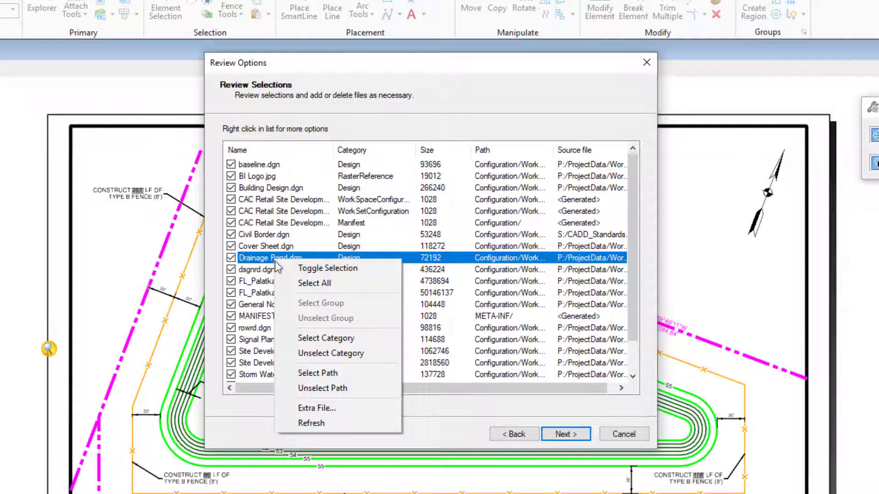
{"action": "left_click", "coordinate": [376, 407]}
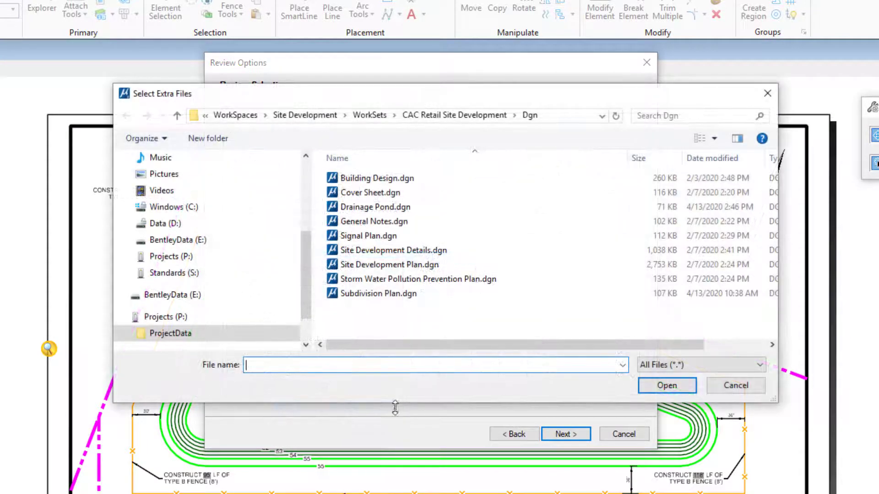
{"action": "left_click", "coordinate": [463, 115]}
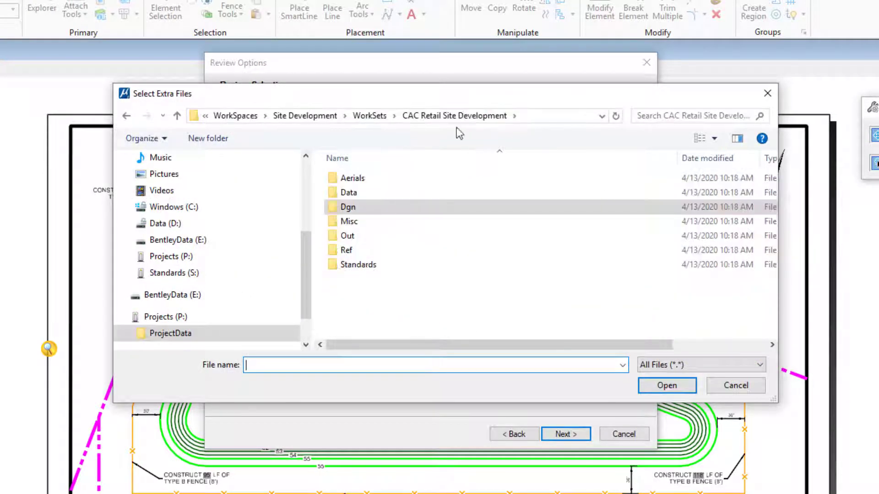
{"action": "double_click", "coordinate": [358, 194]}
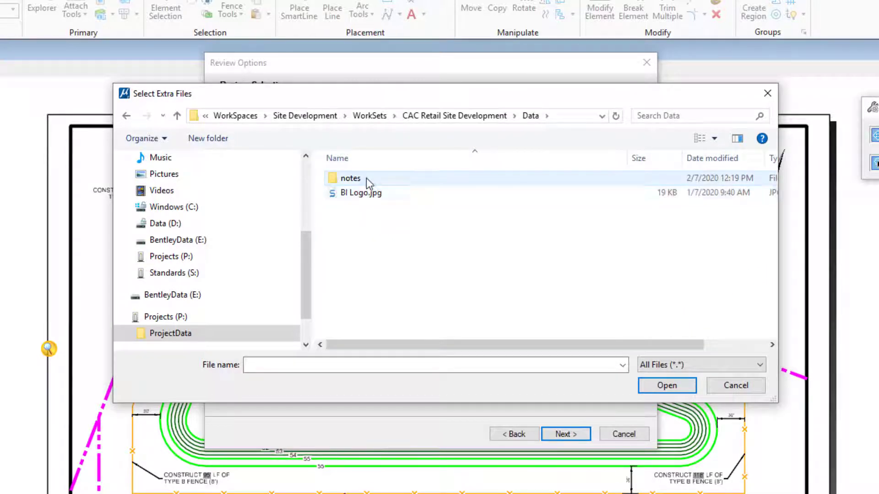
{"action": "double_click", "coordinate": [367, 177]}
{"action": "scroll", "coordinate": [373, 193], "scroll_direction": "down", "scroll_amount": 2}
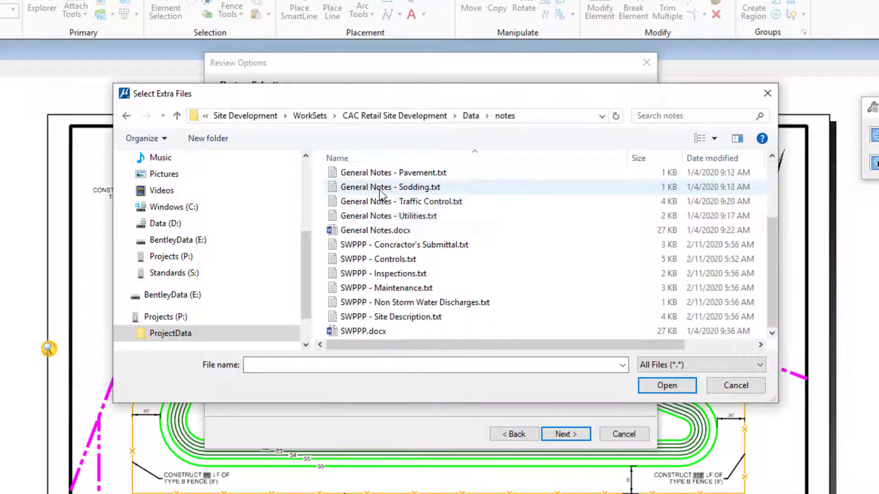
{"action": "left_click", "coordinate": [421, 231]}
{"action": "left_click", "coordinate": [446, 331], "text": "ctrl"}
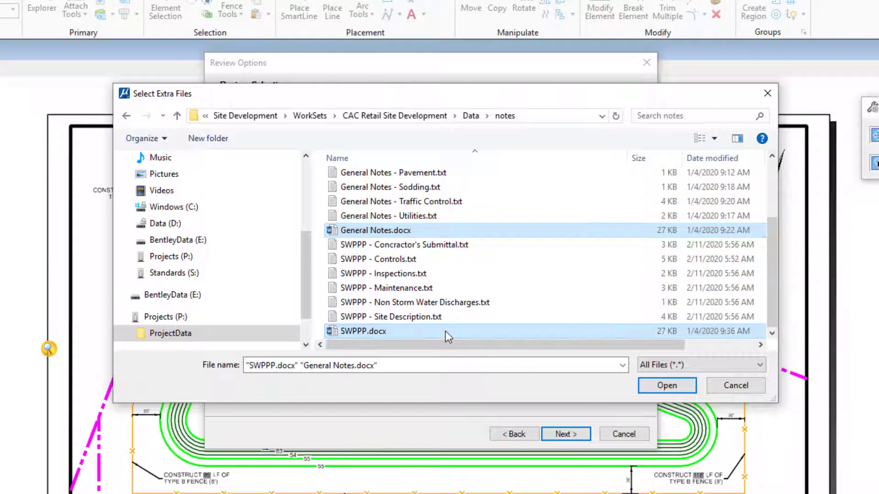
{"action": "left_click", "coordinate": [658, 387]}
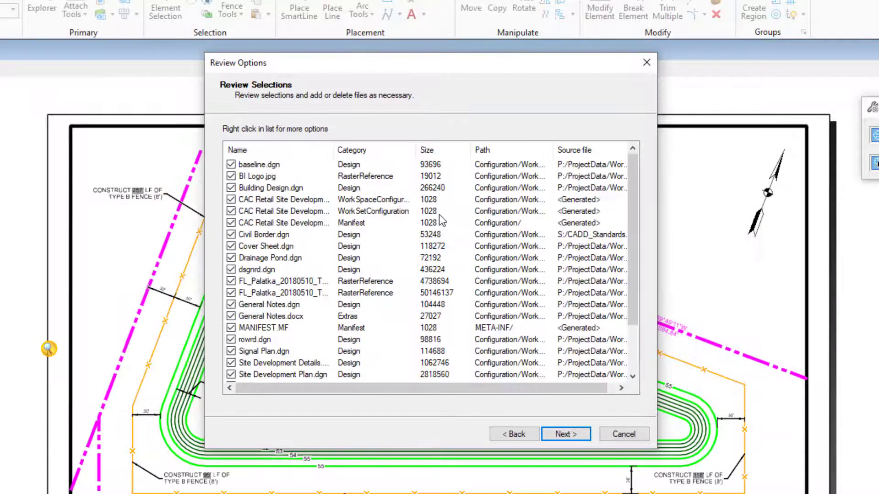
- Widen the Name column to review the full list of files selected for the package, and accept the selection
{"action": "left_click_drag", "start_coordinate": [343, 154], "coordinate": [399, 151]}
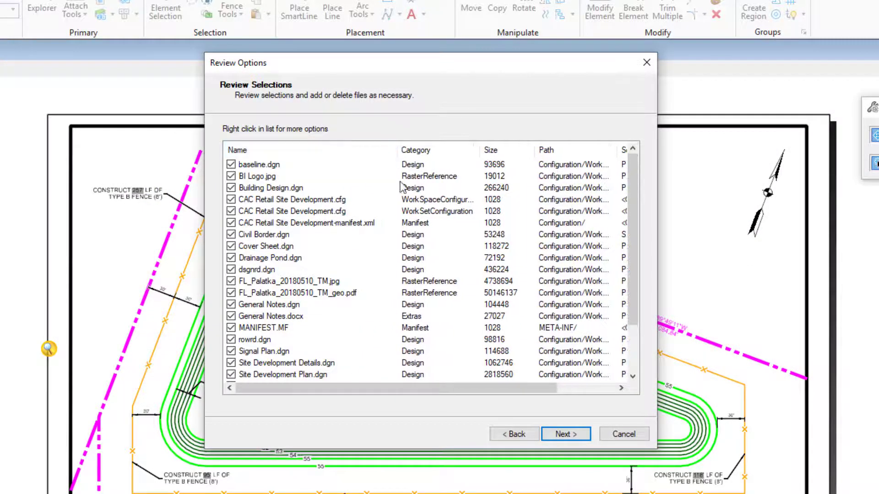
{"action": "scroll", "coordinate": [411, 207], "scroll_direction": "down", "scroll_amount": 2}
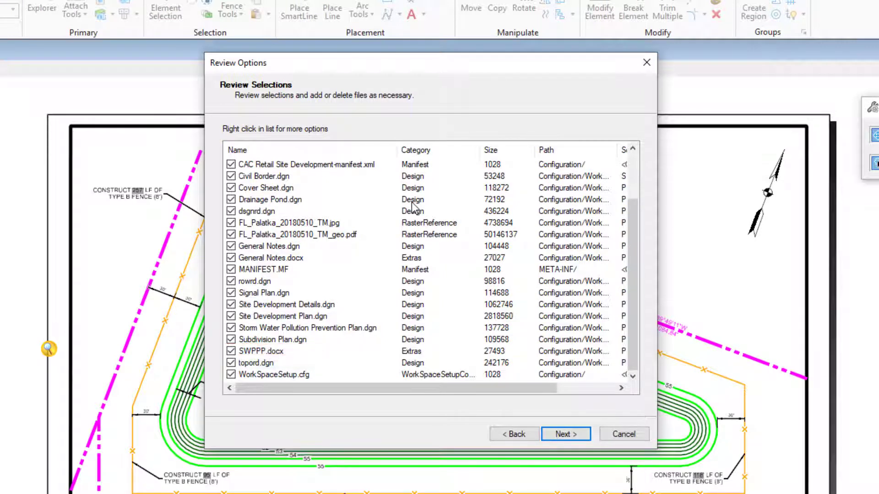
{"action": "left_click", "coordinate": [579, 436]}
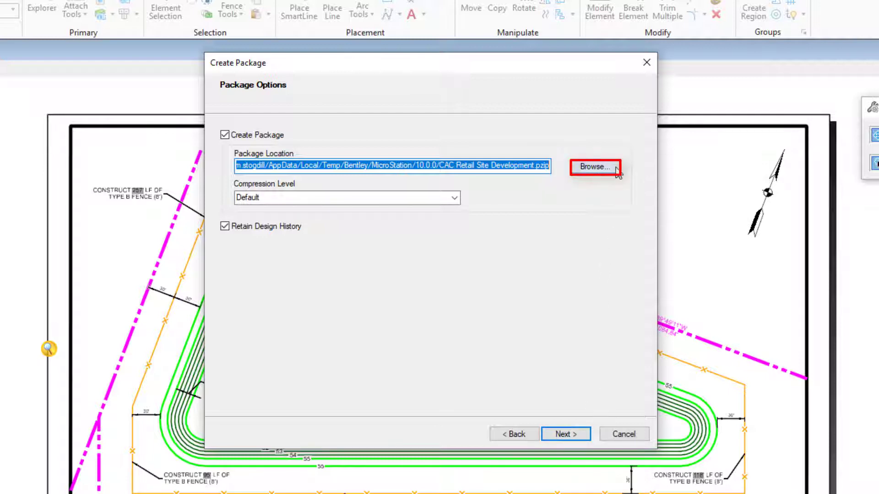
- Set the package location to the Out folder of the CAC Retail Site Development WorkSet on the Projects (P:) drive, keeping the .pzip file name
{"action": "left_click", "coordinate": [595, 167]}
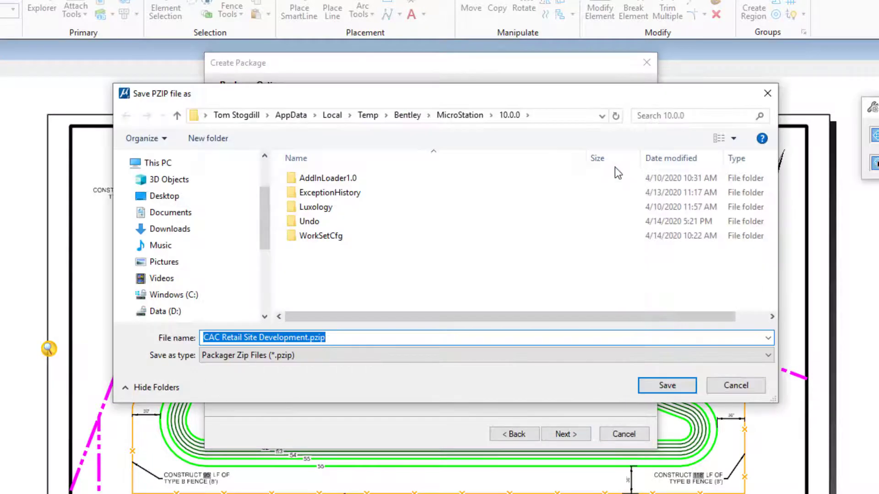
{"action": "scroll", "coordinate": [220, 311], "scroll_direction": "down", "scroll_amount": 2}
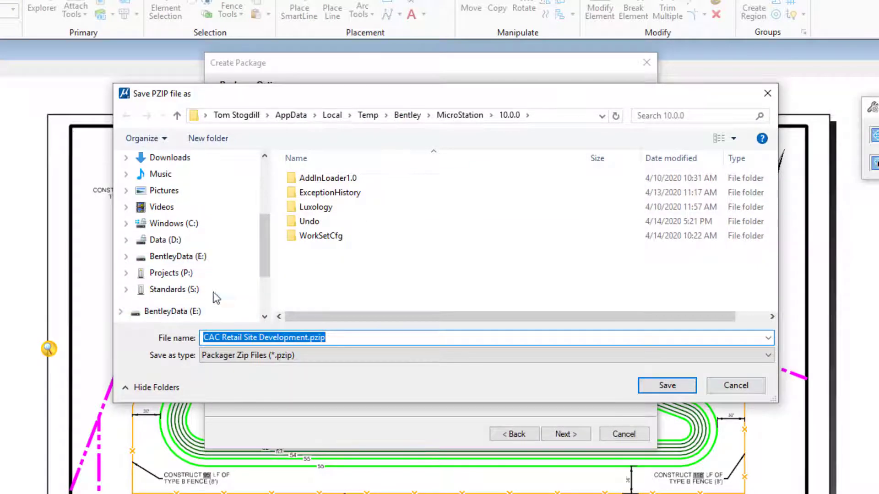
{"action": "left_click", "coordinate": [214, 274]}
{"action": "double_click", "coordinate": [328, 179]}
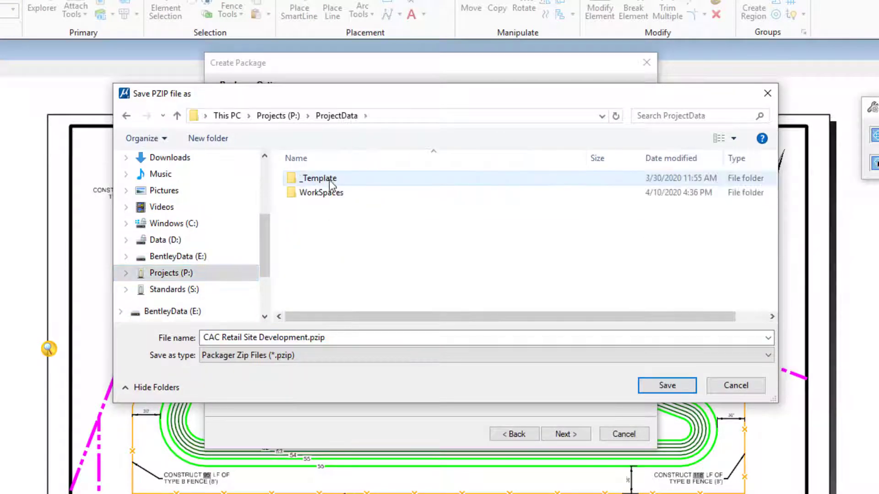
{"action": "left_click", "coordinate": [337, 193]}
{"action": "double_click", "coordinate": [337, 194]}
{"action": "double_click", "coordinate": [351, 207]}
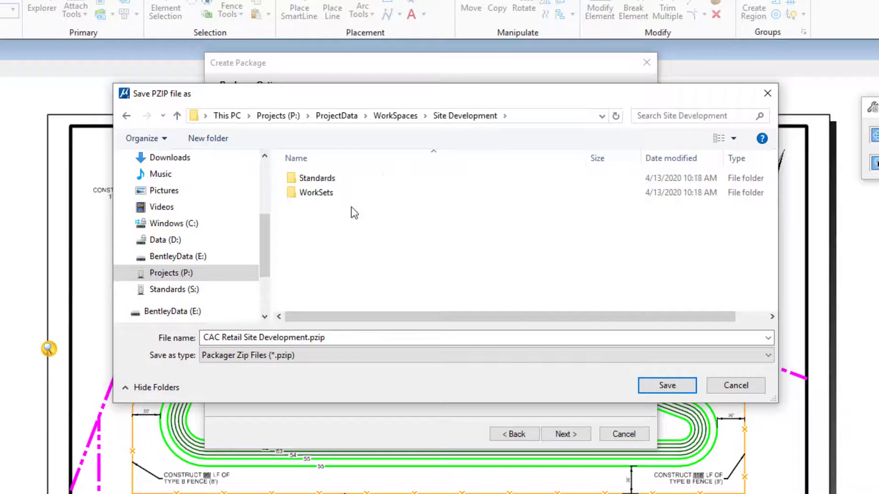
{"action": "left_click", "coordinate": [345, 195]}
{"action": "double_click", "coordinate": [345, 195]}
{"action": "double_click", "coordinate": [348, 178]}
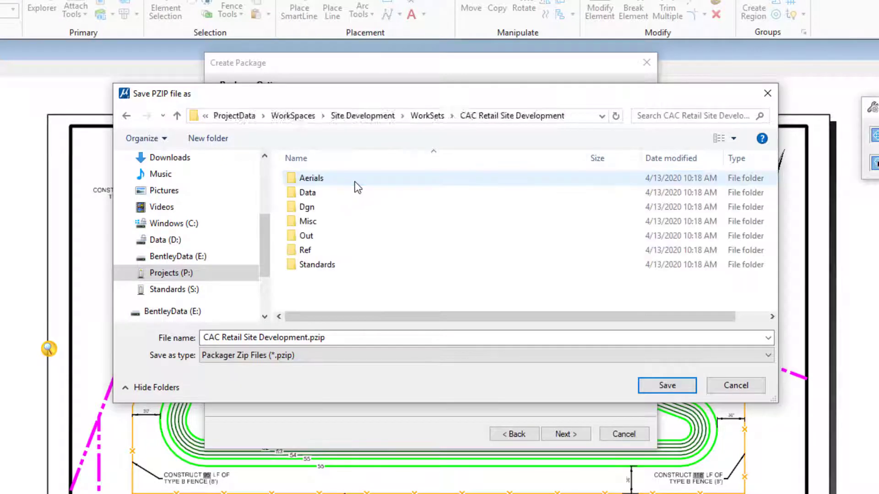
{"action": "left_click", "coordinate": [337, 238]}
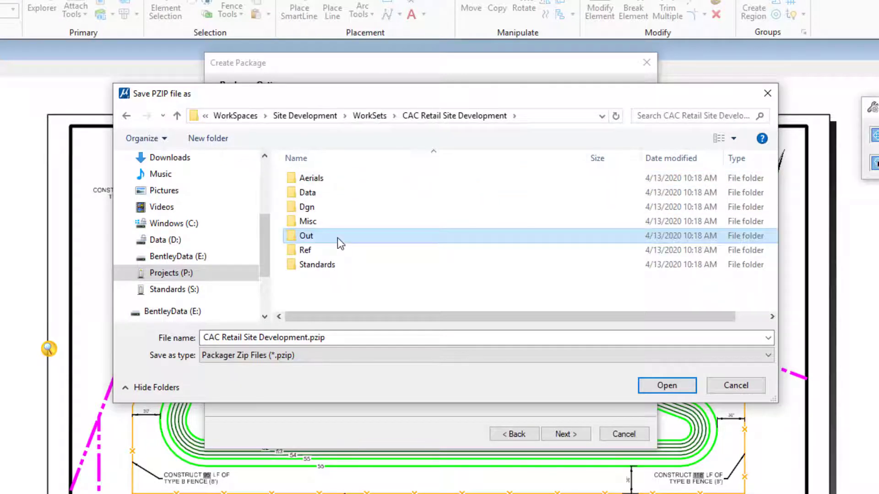
{"action": "left_click", "coordinate": [687, 385]}
{"action": "left_click", "coordinate": [687, 386]}
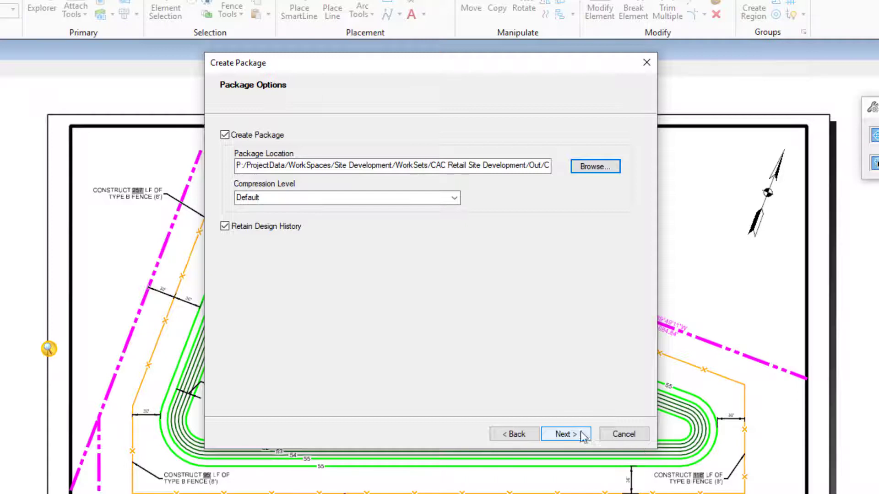
- Turn off Retain Design History and finish the wizard to create the package
{"action": "left_click", "coordinate": [289, 227]}
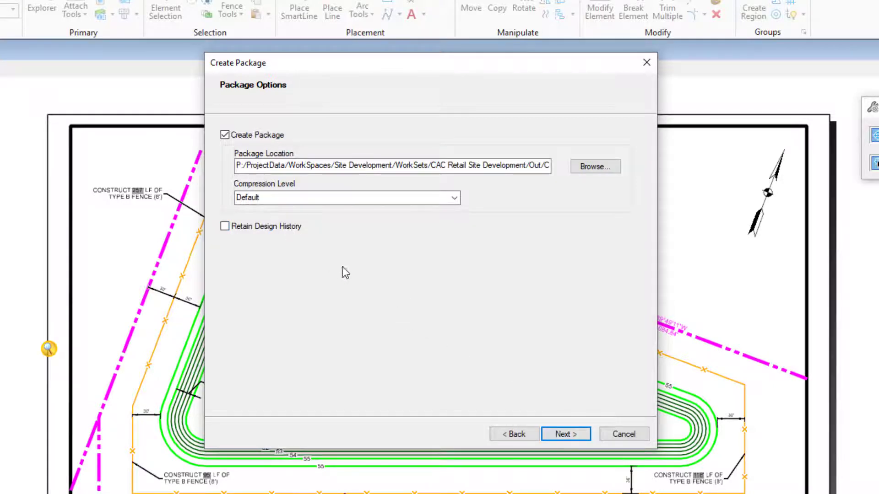
{"action": "left_click", "coordinate": [585, 433]}
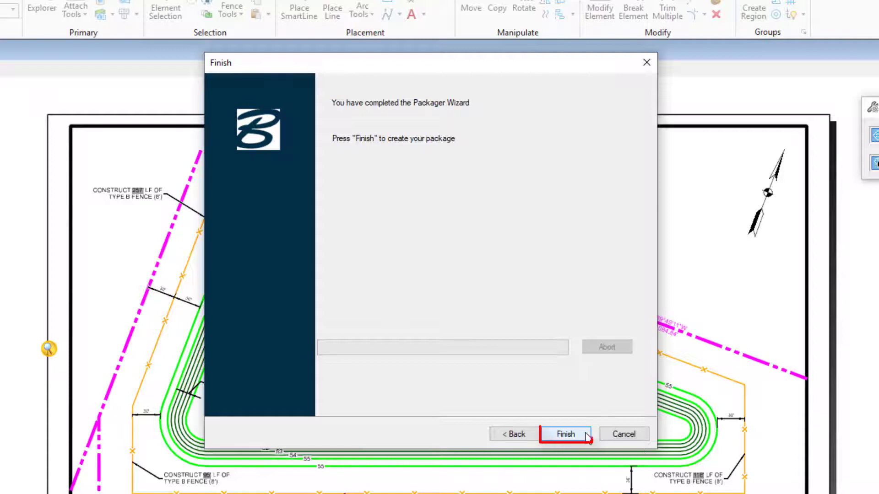
{"action": "left_click", "coordinate": [586, 435]}
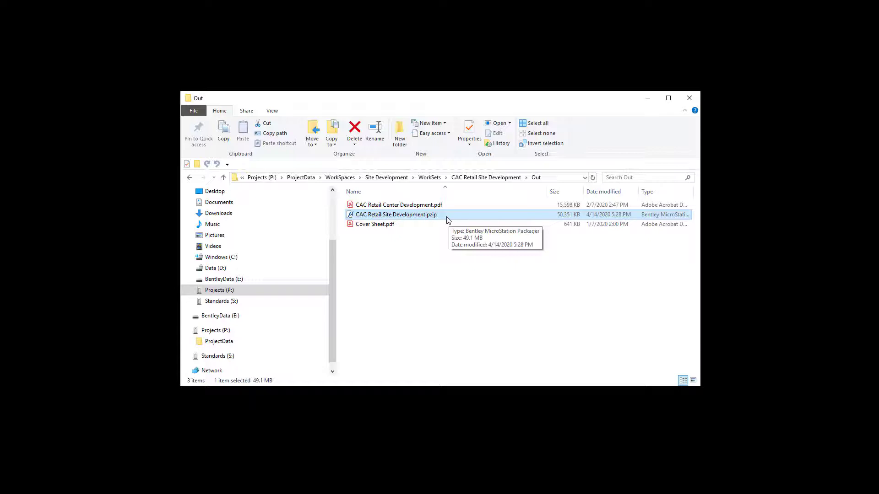
- Open CAC Retail Site Development.pzip as a 7-Zip archive and browse through its Configuration folders down to the WorkSet's Dgn folder
{"action": "right_click", "coordinate": [446, 217]}
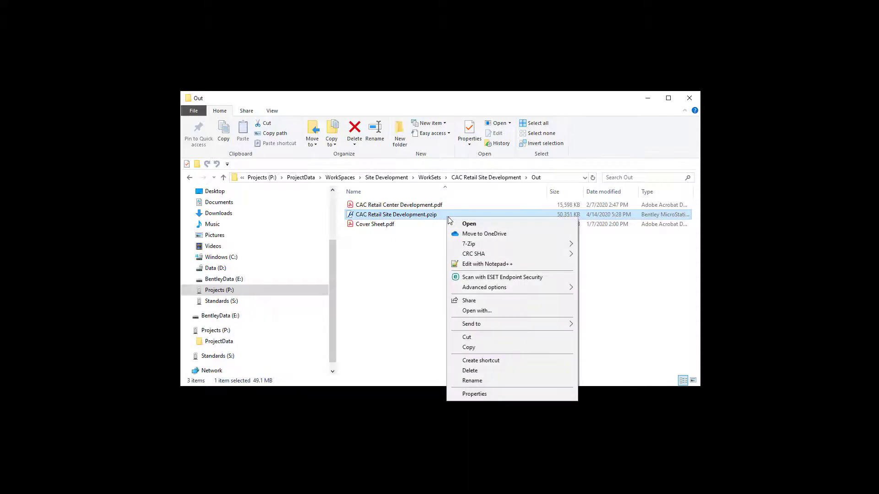
{"action": "mouse_move", "coordinate": [472, 244]}
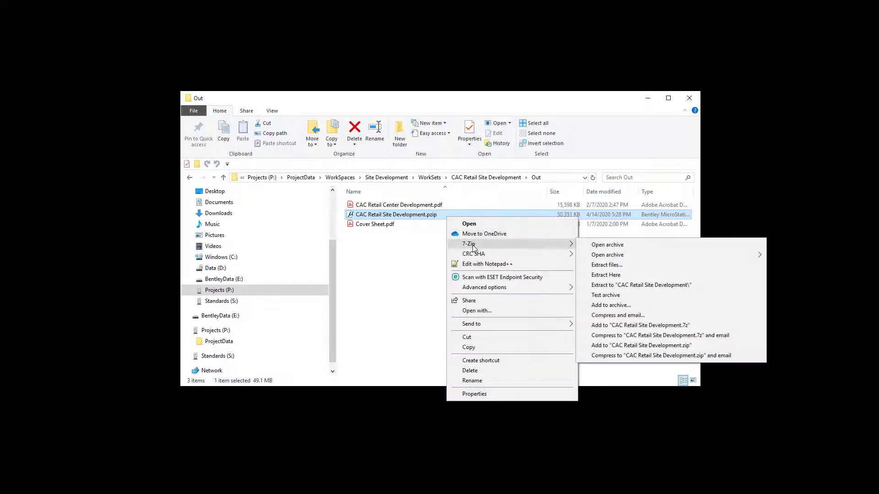
{"action": "left_click", "coordinate": [597, 246]}
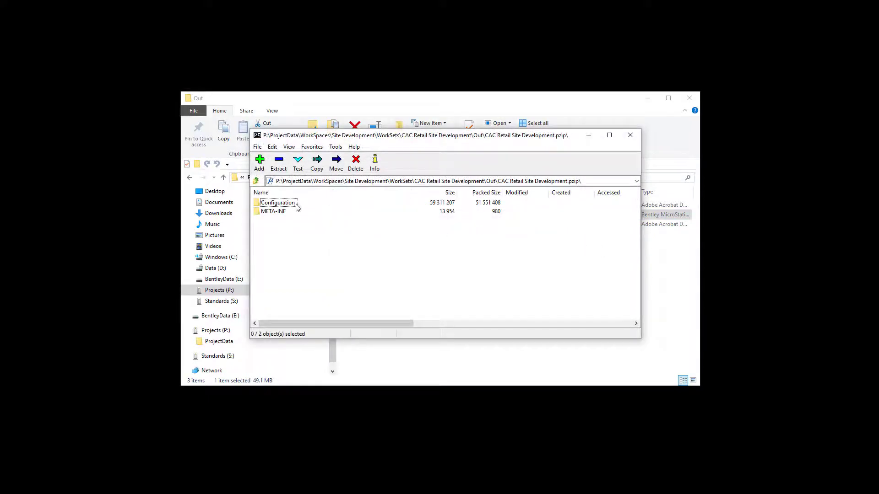
{"action": "double_click", "coordinate": [294, 207]}
{"action": "double_click", "coordinate": [294, 206]}
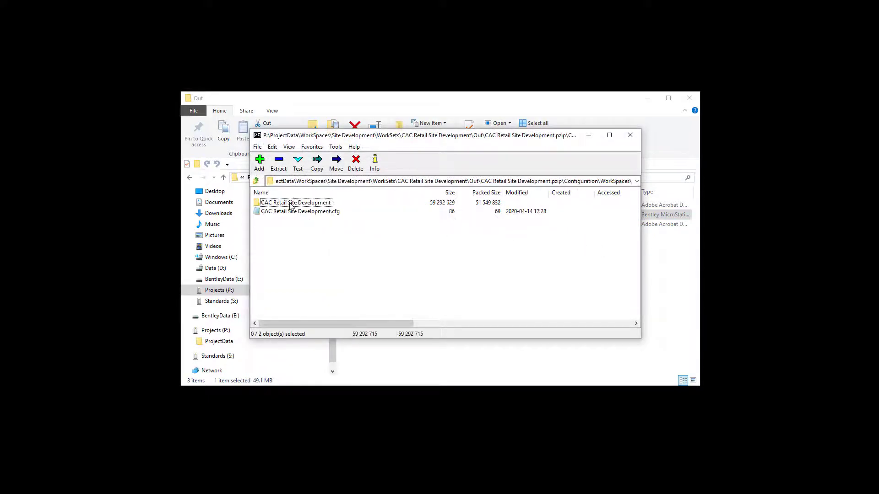
{"action": "double_click", "coordinate": [292, 207]}
{"action": "double_click", "coordinate": [281, 205]}
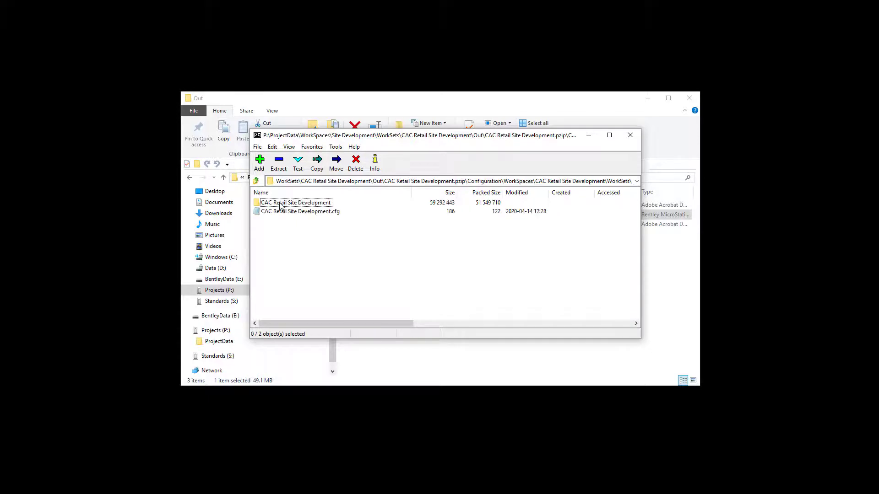
{"action": "double_click", "coordinate": [280, 203]}
{"action": "double_click", "coordinate": [267, 203]}
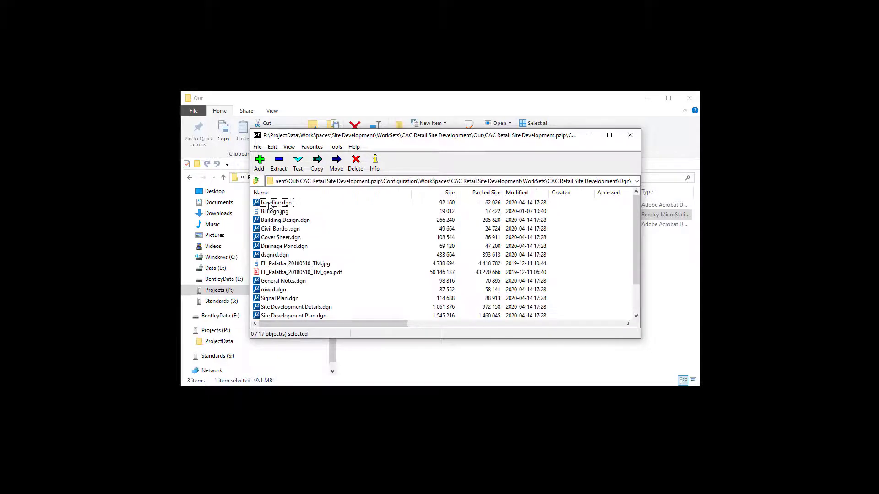
- Return to the archive's Configuration folder, open CAC Retail Site Development-manifest.xml to view it, and close the archive
{"action": "left_click", "coordinate": [257, 181]}
{"action": "left_click", "coordinate": [256, 182]}
{"action": "left_click", "coordinate": [256, 181]}
{"action": "left_click", "coordinate": [257, 182]}
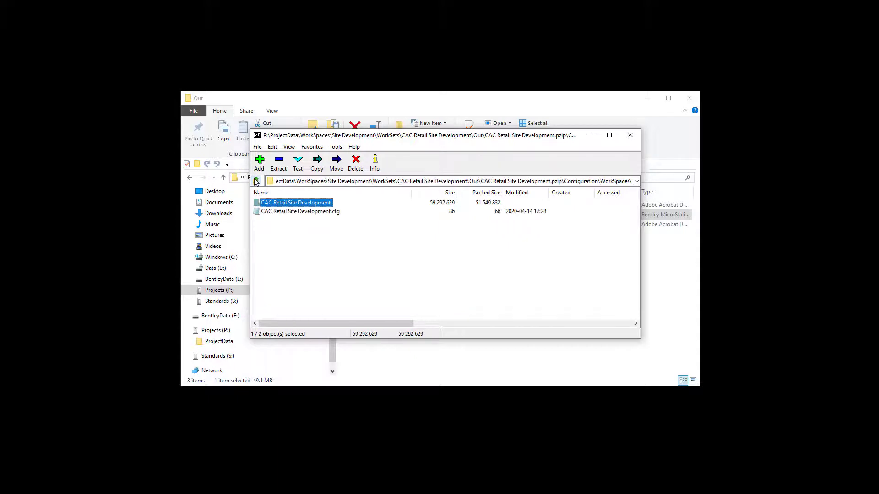
{"action": "left_click", "coordinate": [257, 181]}
{"action": "left_click", "coordinate": [312, 212]}
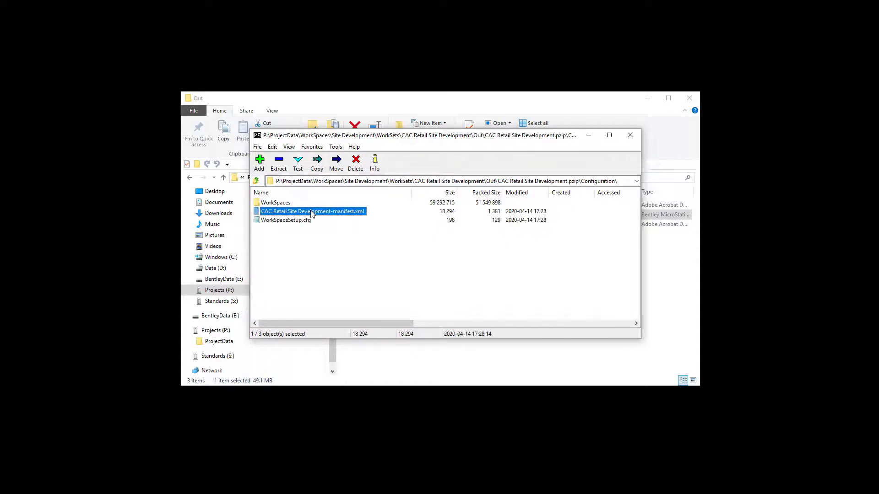
{"action": "right_click", "coordinate": [311, 213]}
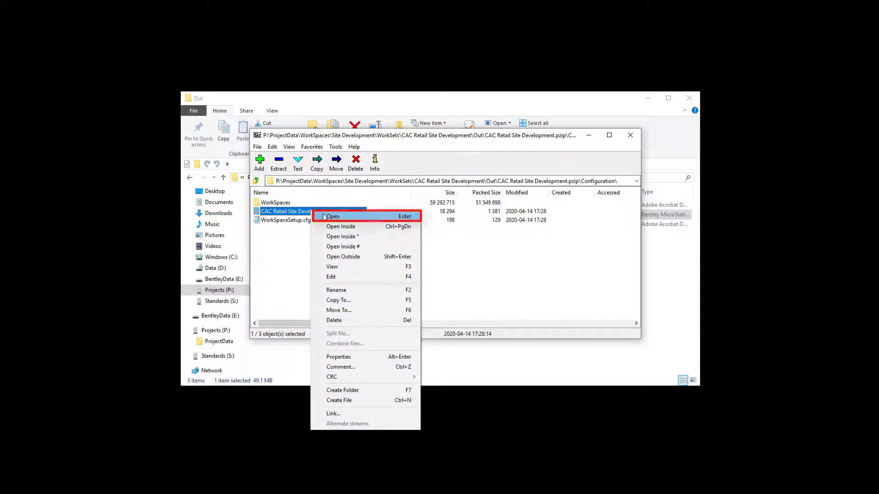
{"action": "left_click", "coordinate": [325, 216]}
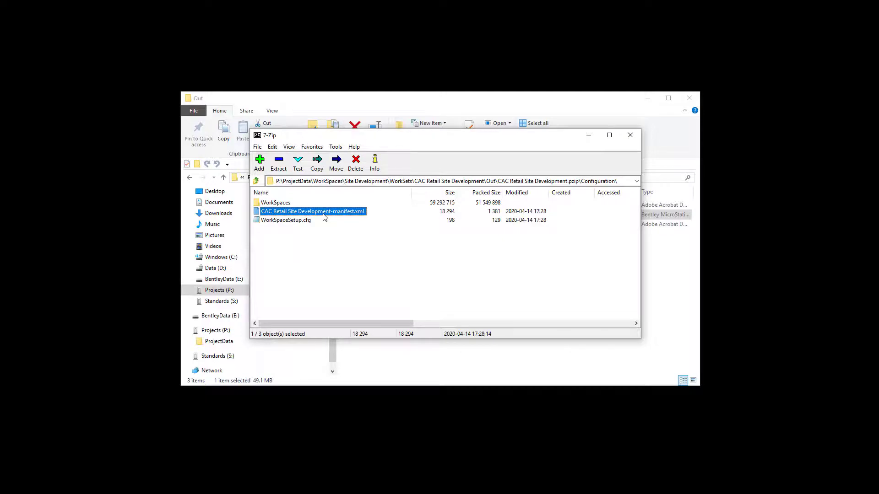
{"action": "left_click", "coordinate": [631, 136]}
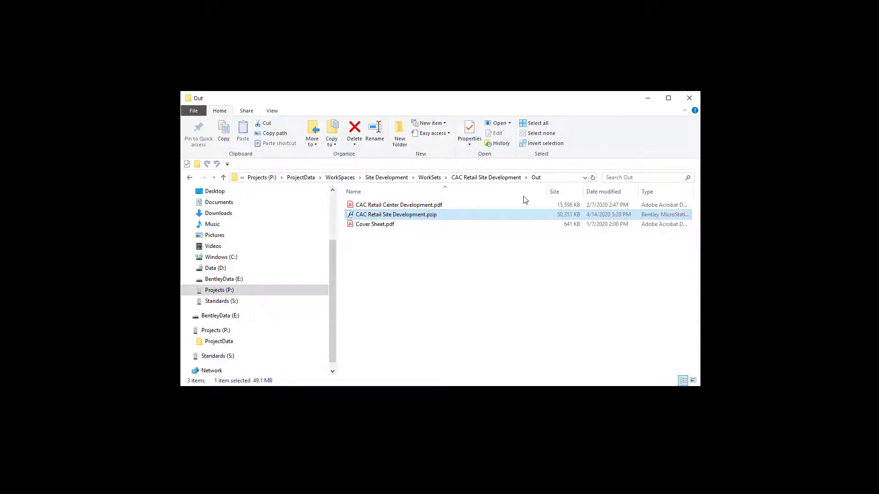
- Open CAC Retail Site Development.pzip in Bentley Package Extractor and examine its properties and packaged entries, widening the Entry column
{"action": "double_click", "coordinate": [501, 218]}
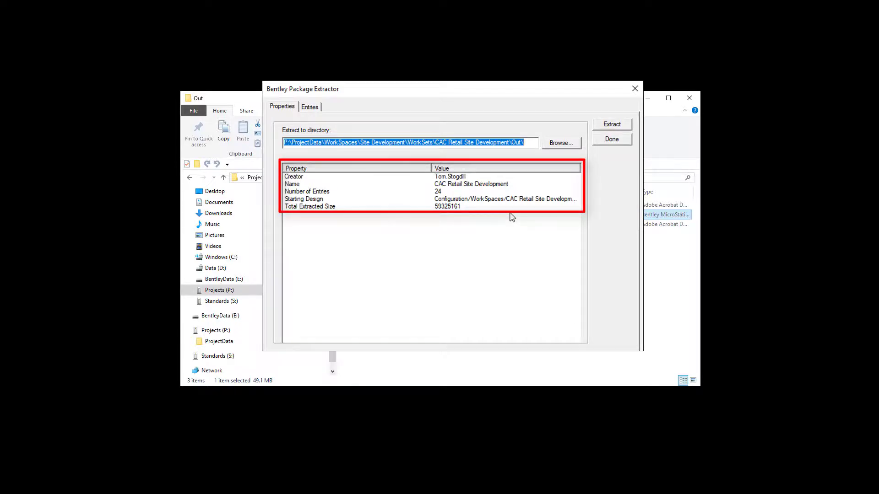
{"action": "left_click", "coordinate": [317, 108]}
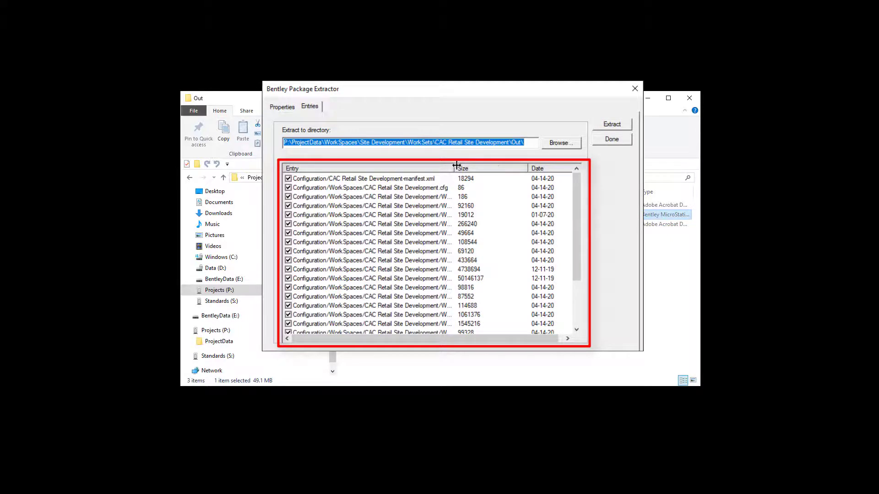
{"action": "left_click_drag", "start_coordinate": [456, 165], "coordinate": [499, 165]}
{"action": "left_click_drag", "start_coordinate": [584, 188], "coordinate": [550, 158]}
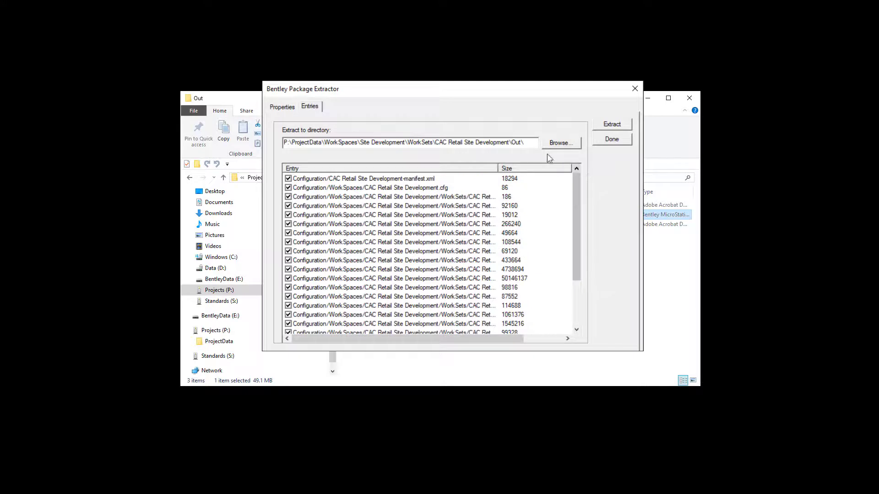
{"action": "left_click", "coordinate": [283, 108]}
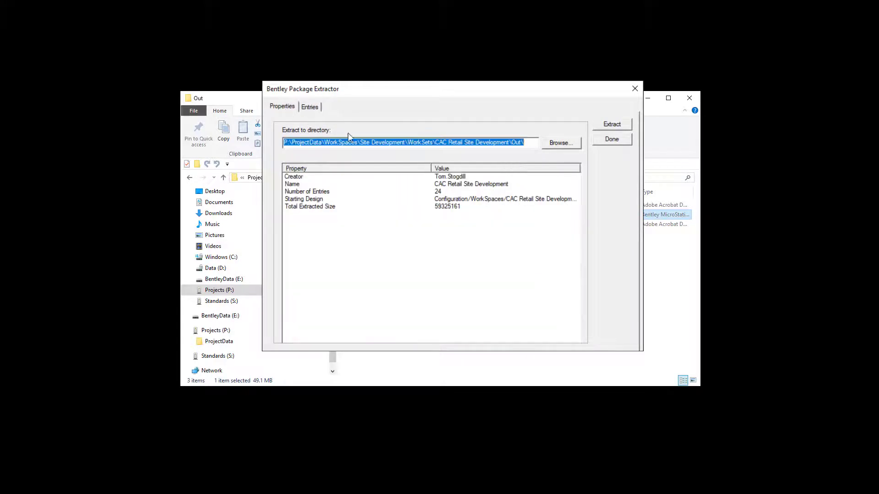
- Set the extraction directory to C:\Local Projects and extract the package there
{"action": "left_click", "coordinate": [564, 144]}
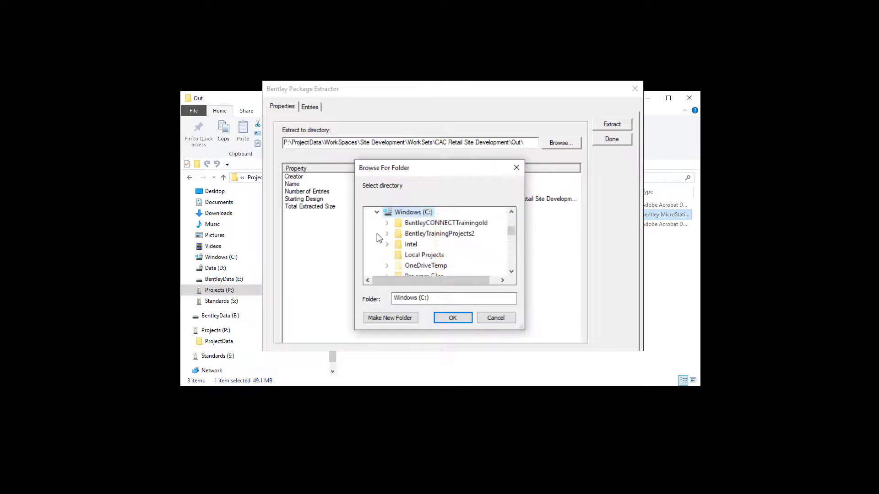
{"action": "left_click", "coordinate": [424, 256]}
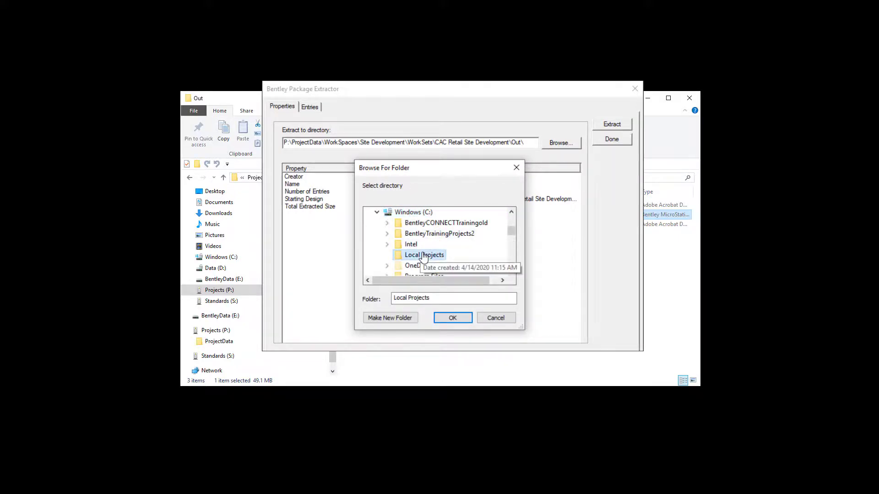
{"action": "left_click", "coordinate": [467, 318]}
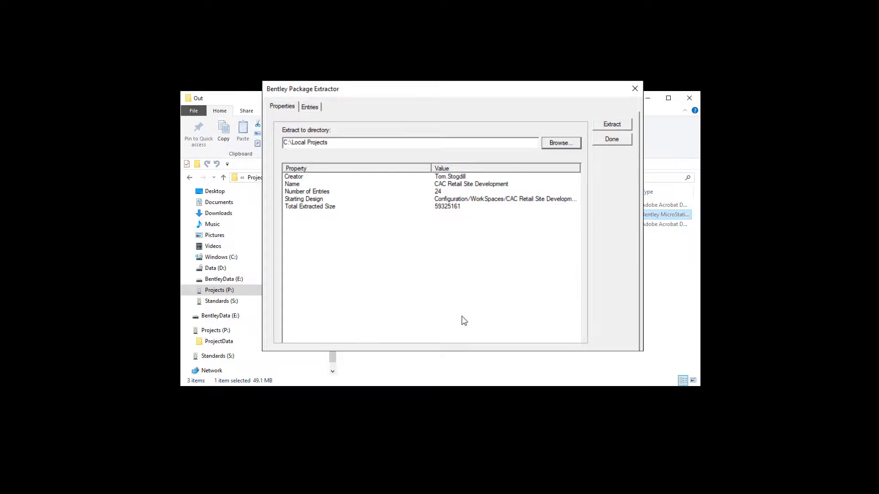
{"action": "left_click", "coordinate": [613, 126]}
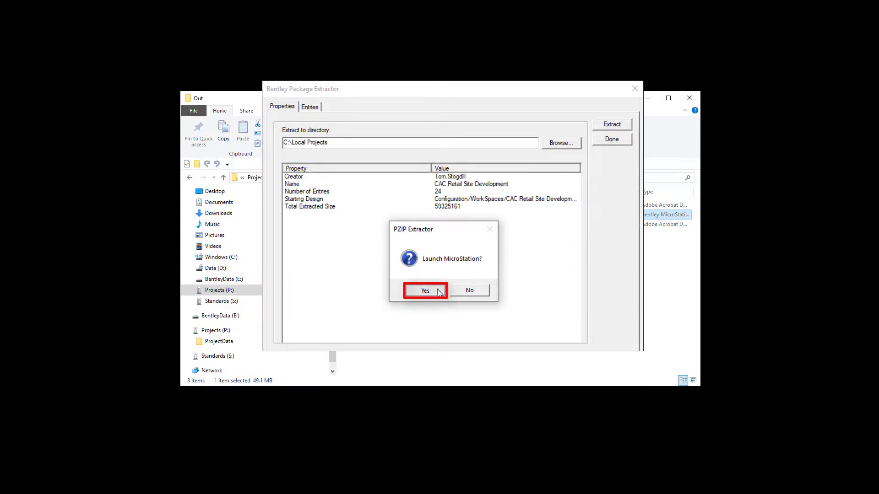
- Launch MicroStation from the extractor, open the extracted design despite the missing WorkSet, and display its list of attached references
{"action": "left_click", "coordinate": [437, 290]}
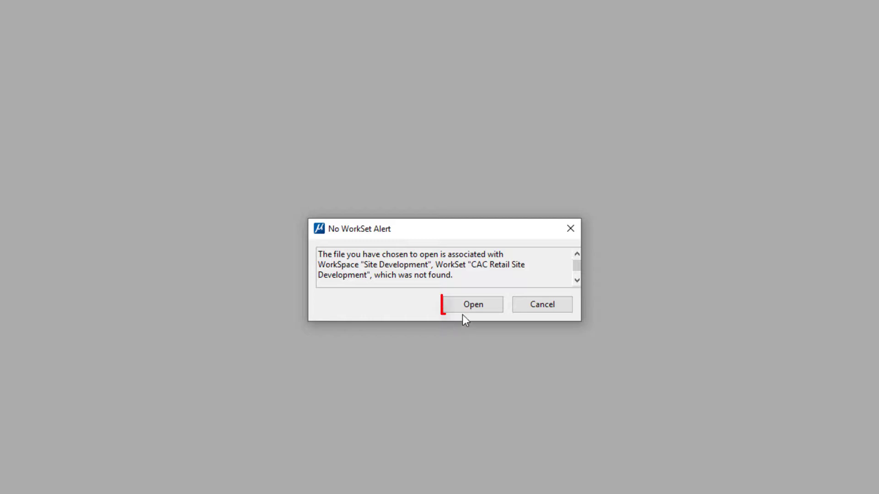
{"action": "left_click", "coordinate": [473, 305]}
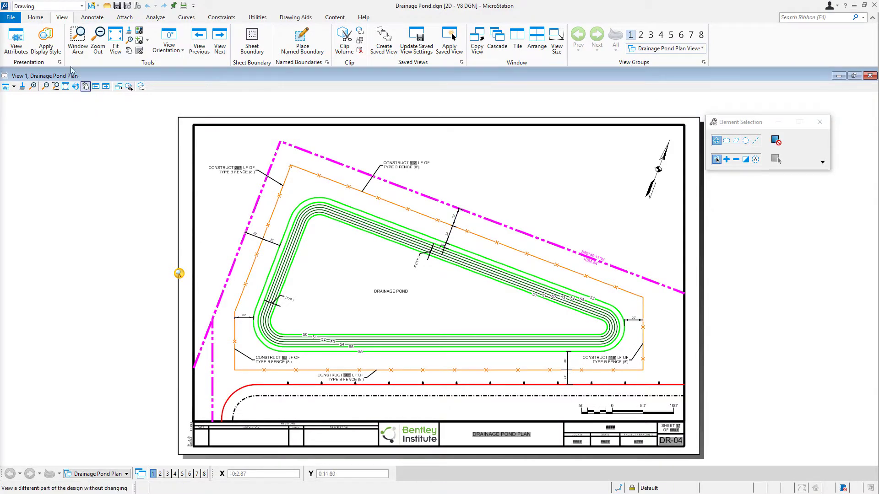
{"action": "left_click", "coordinate": [36, 18]}
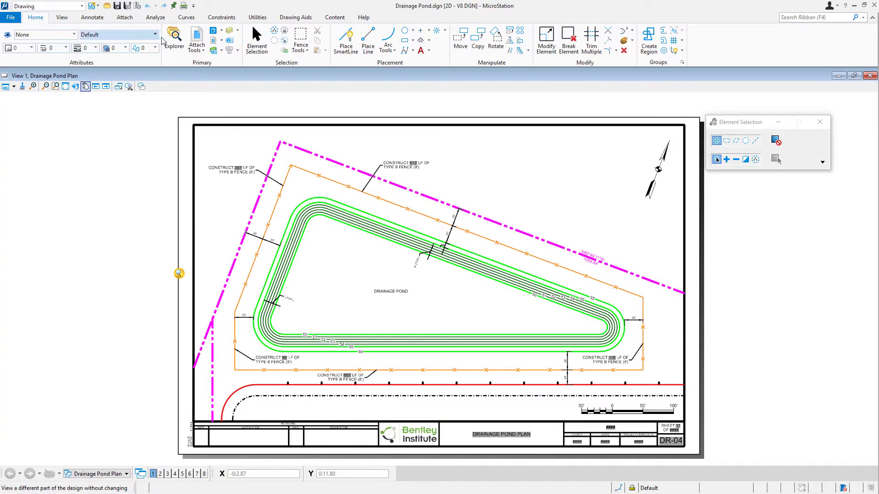
{"action": "left_click", "coordinate": [193, 38]}
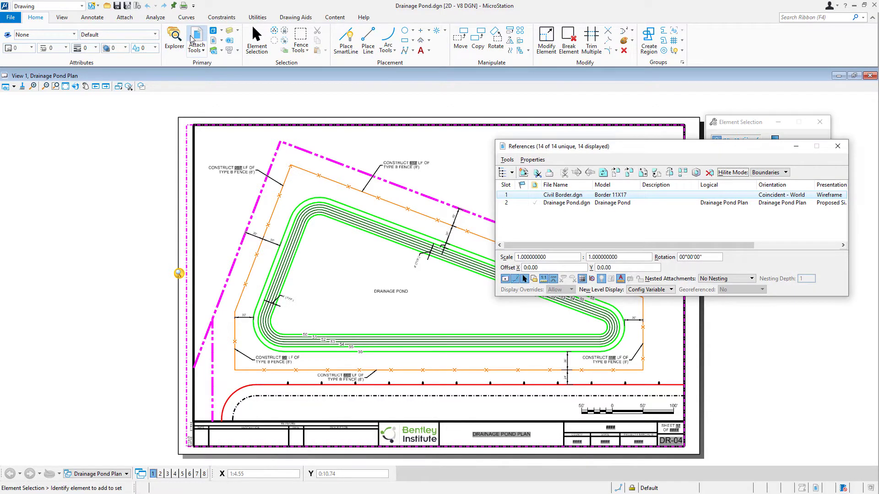